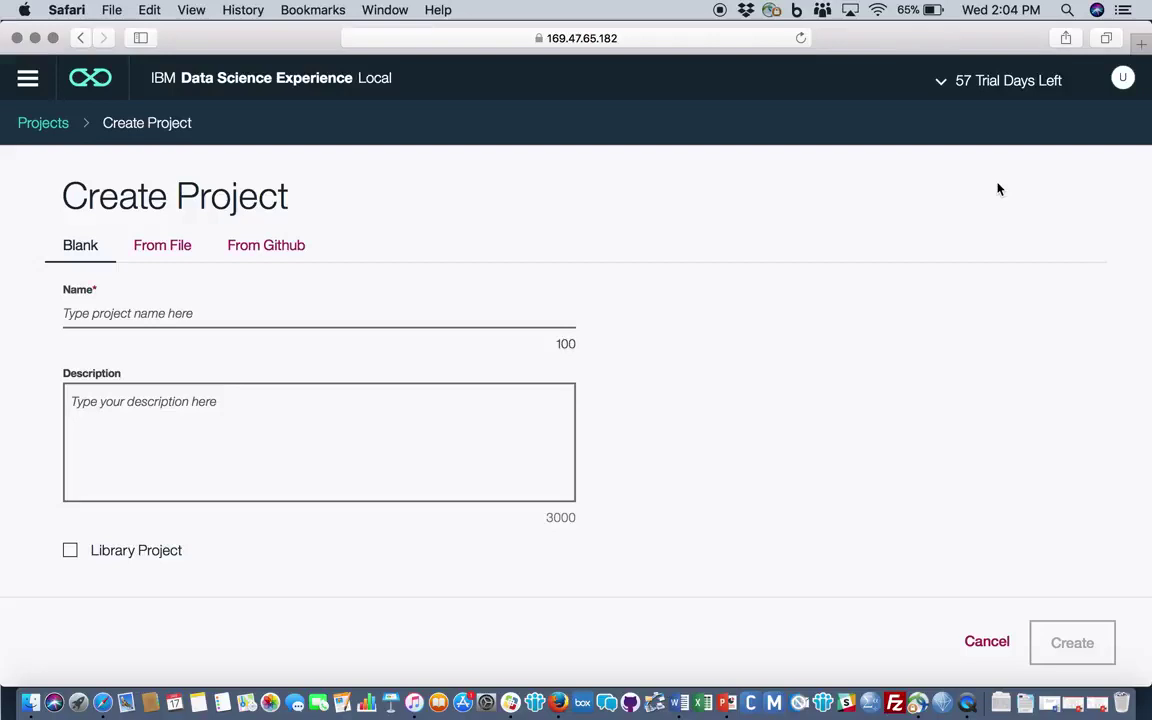
Step: Create a blank project named Project1
left_click(326, 306)
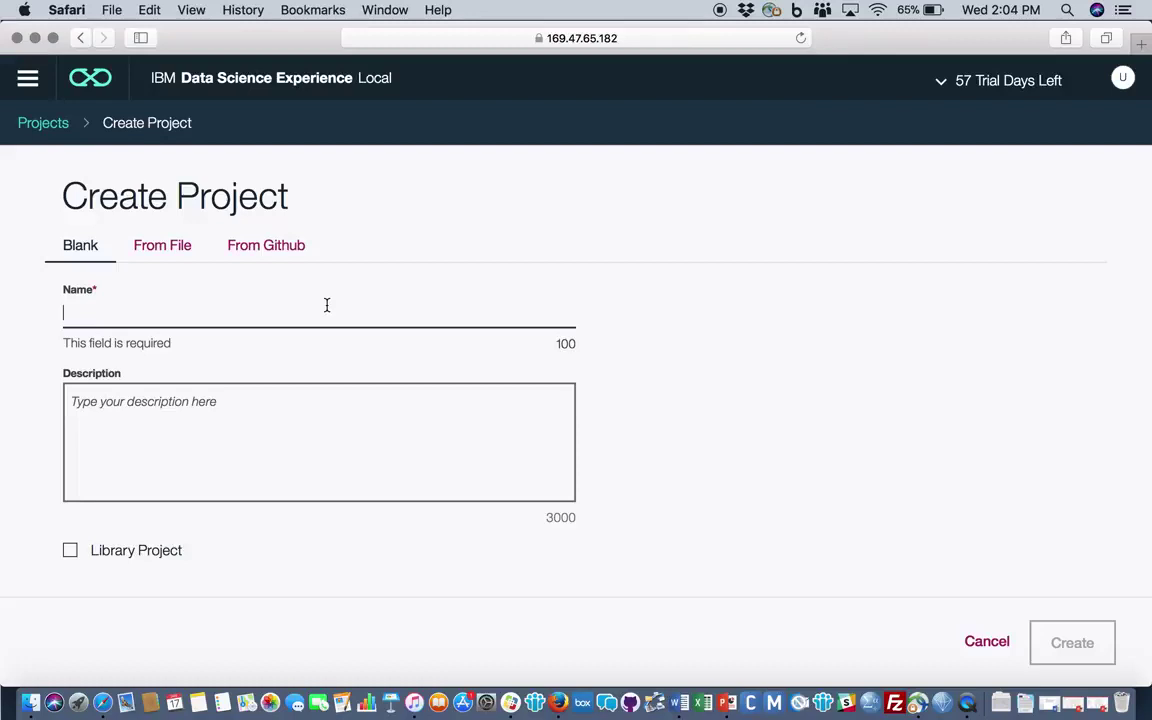
type("Project1")
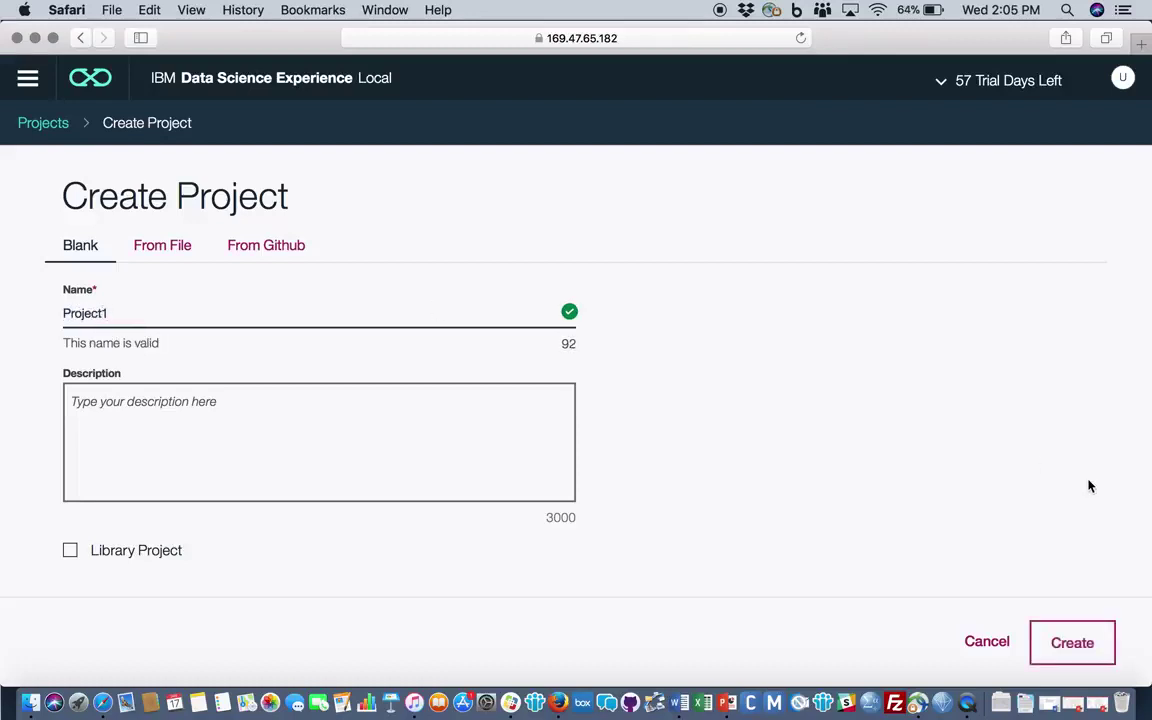
left_click(1078, 638)
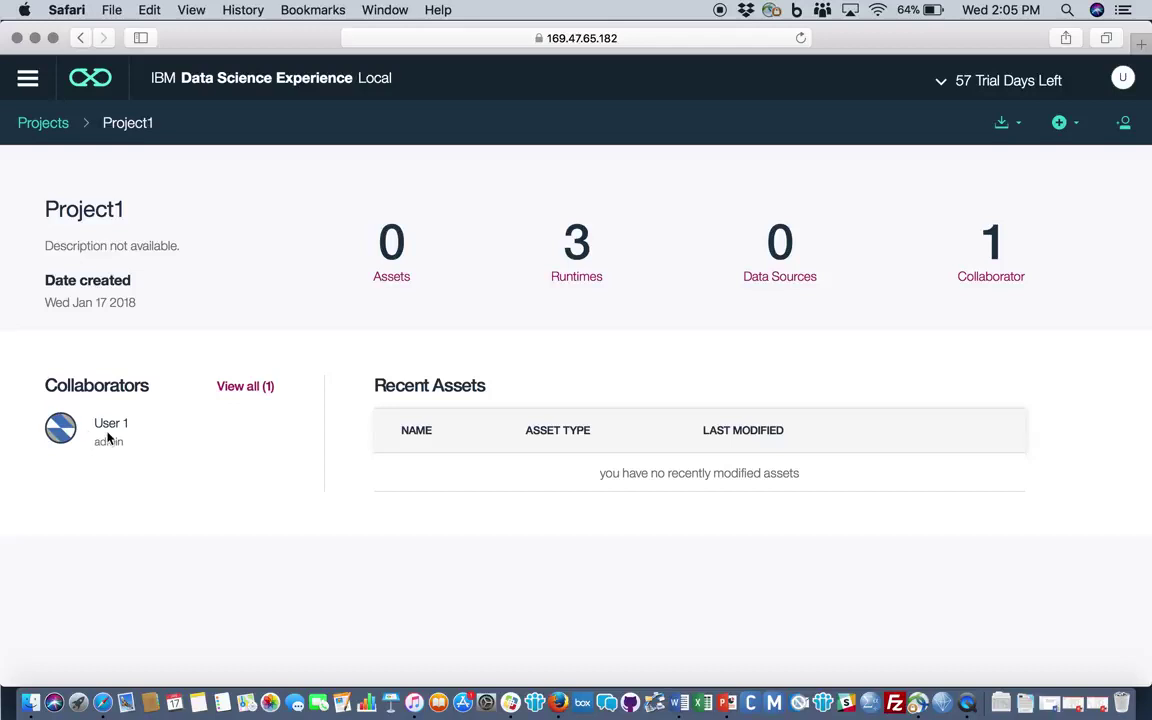
Step: Add User 2, User 3 and User 4 as collaborators on Project1, each with Viewer permission
left_click(238, 391)
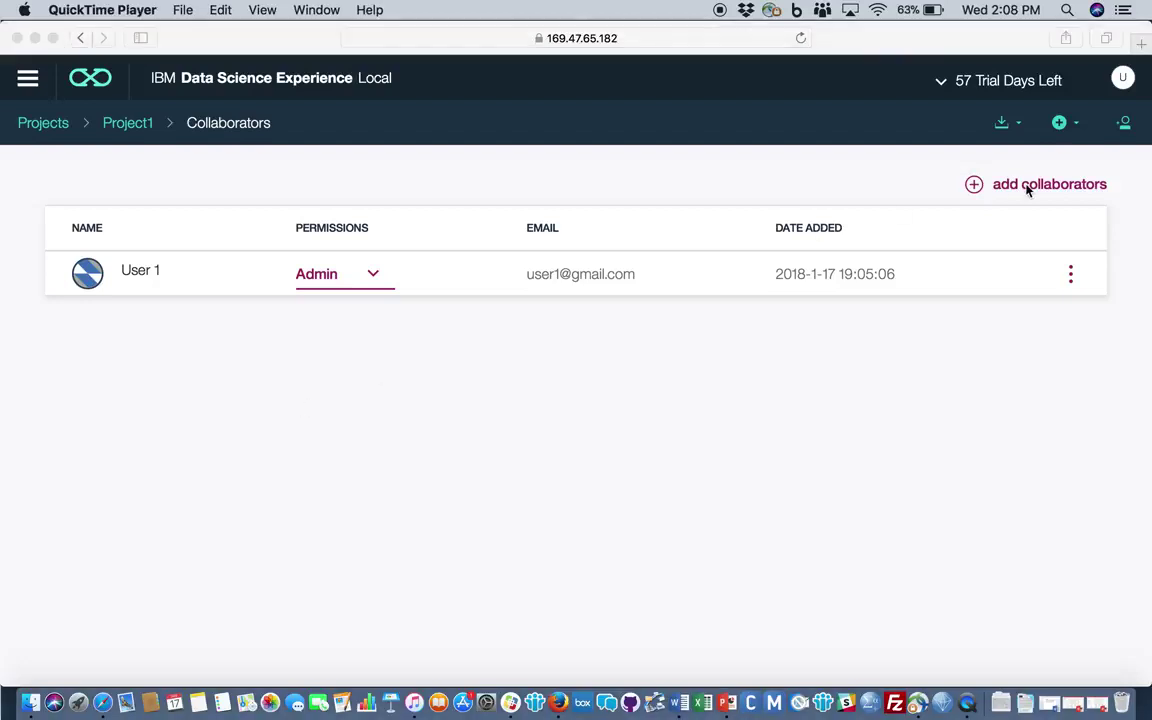
left_click(1018, 191)
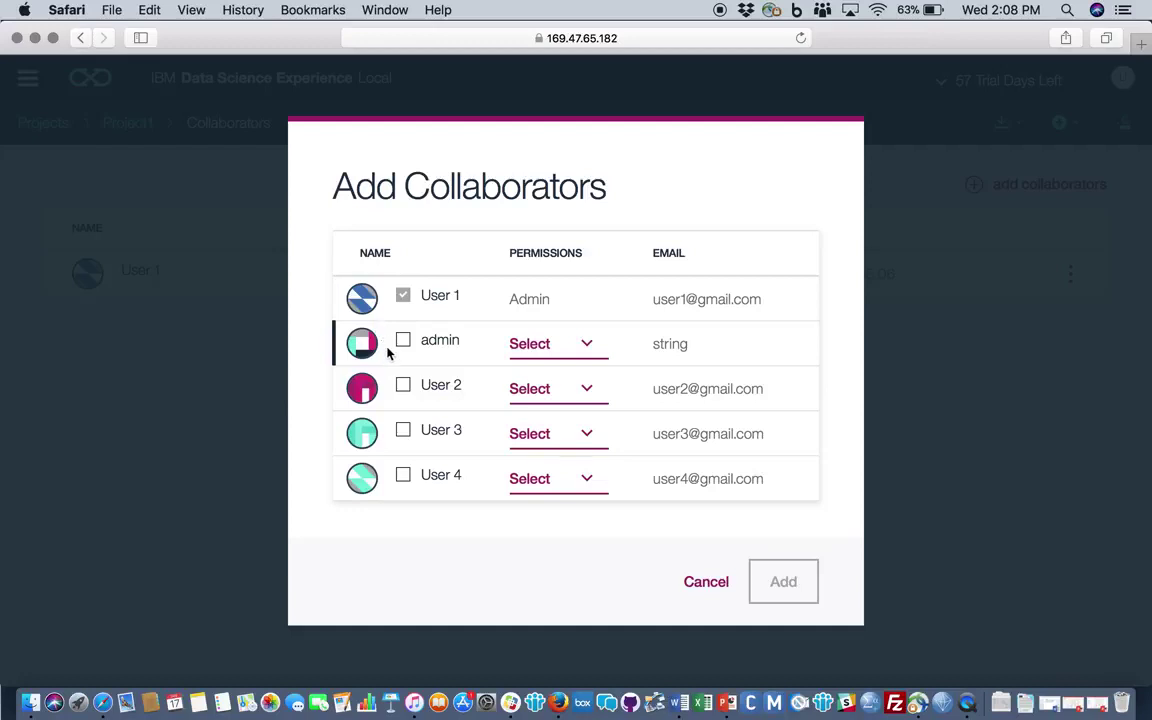
left_click(403, 384)
left_click(403, 434)
left_click(403, 476)
left_click(545, 390)
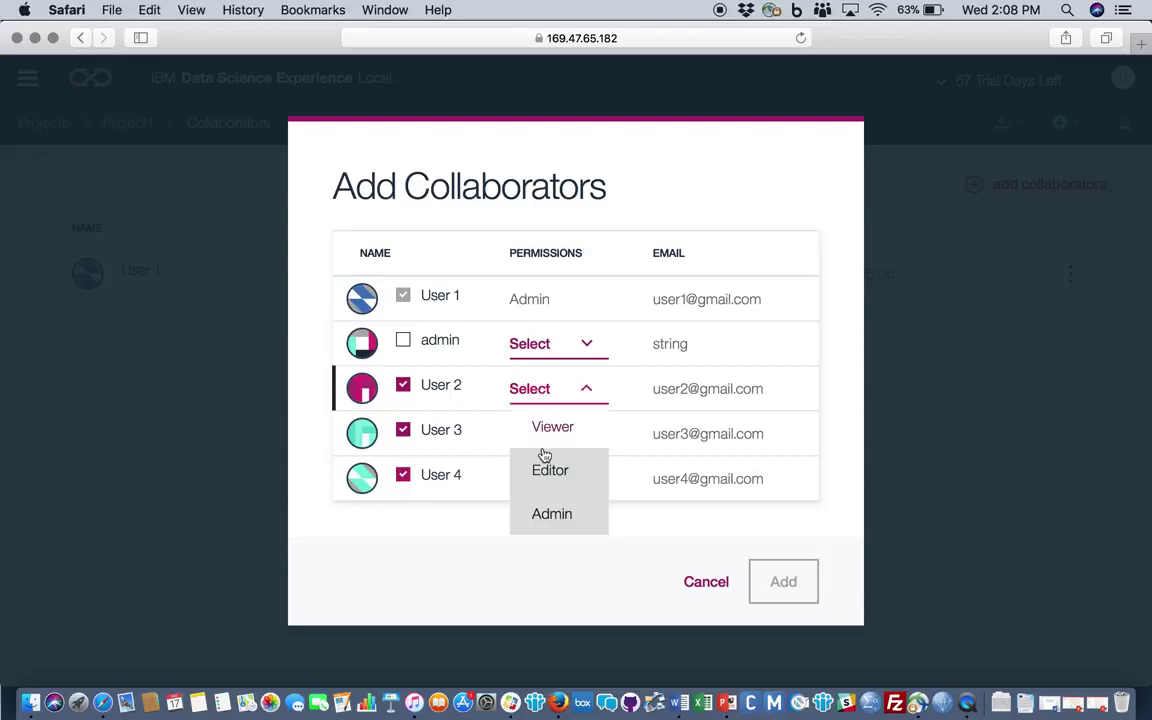
left_click(551, 428)
left_click(548, 437)
left_click(548, 468)
left_click(540, 488)
left_click(541, 520)
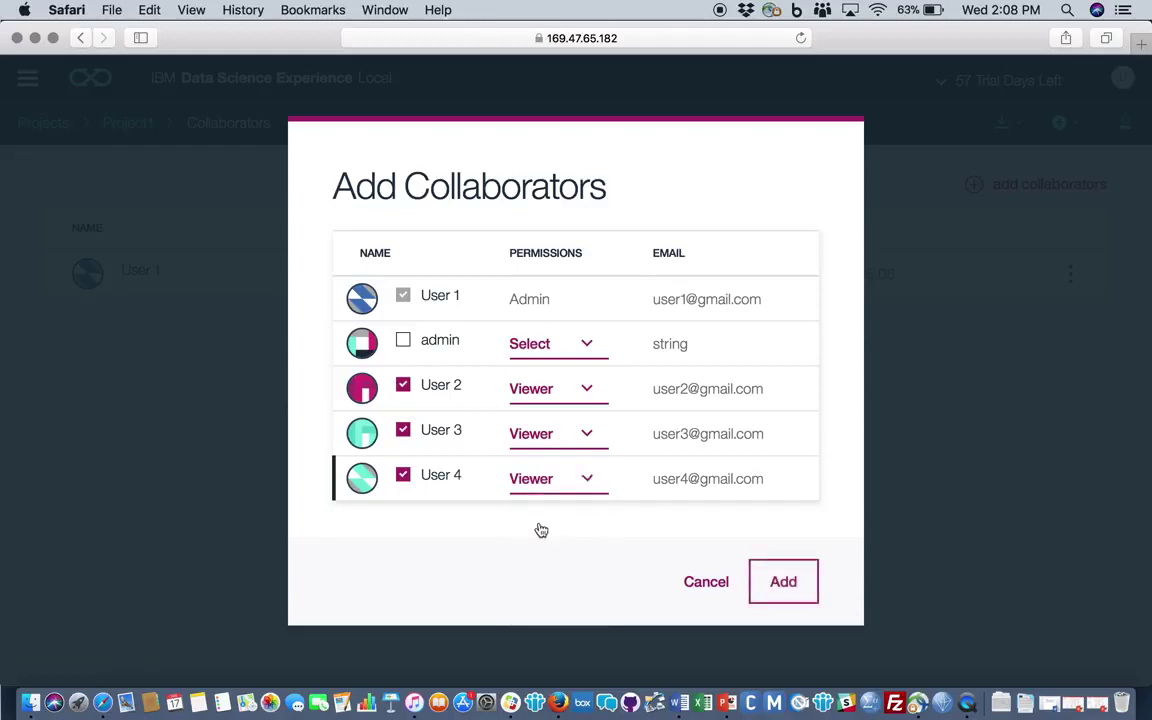
left_click(805, 590)
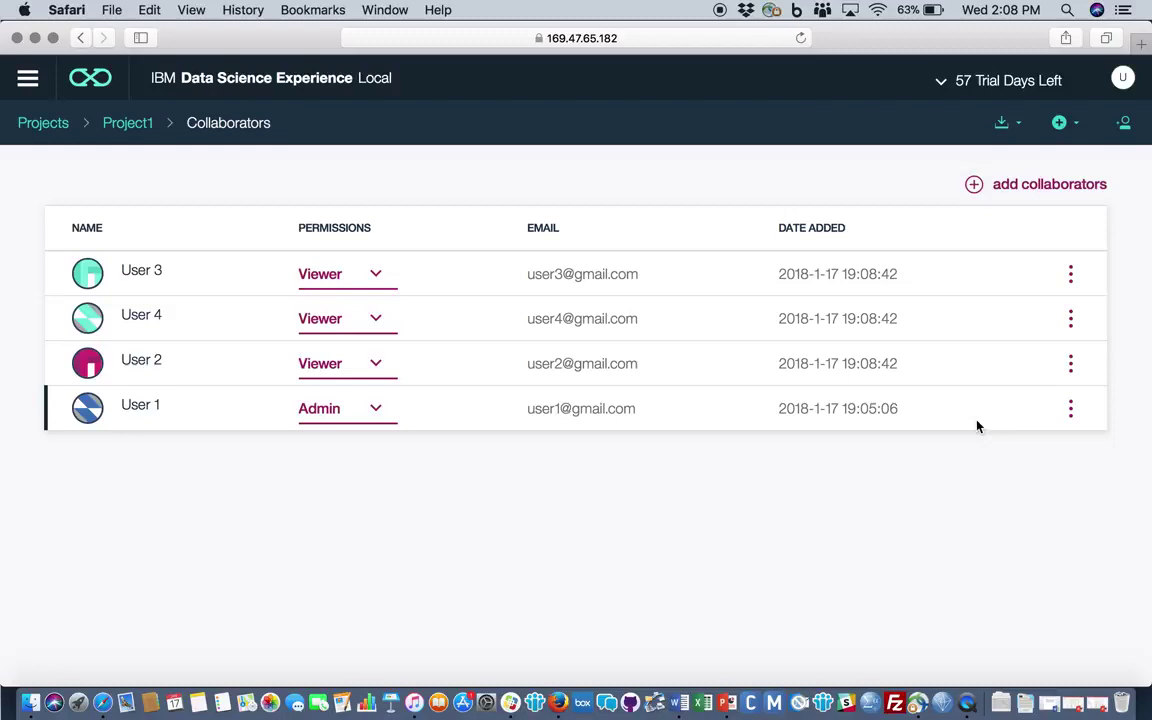
Step: Show the actions available for collaborator User 4 and return to the Project1 overview
left_click(1070, 322)
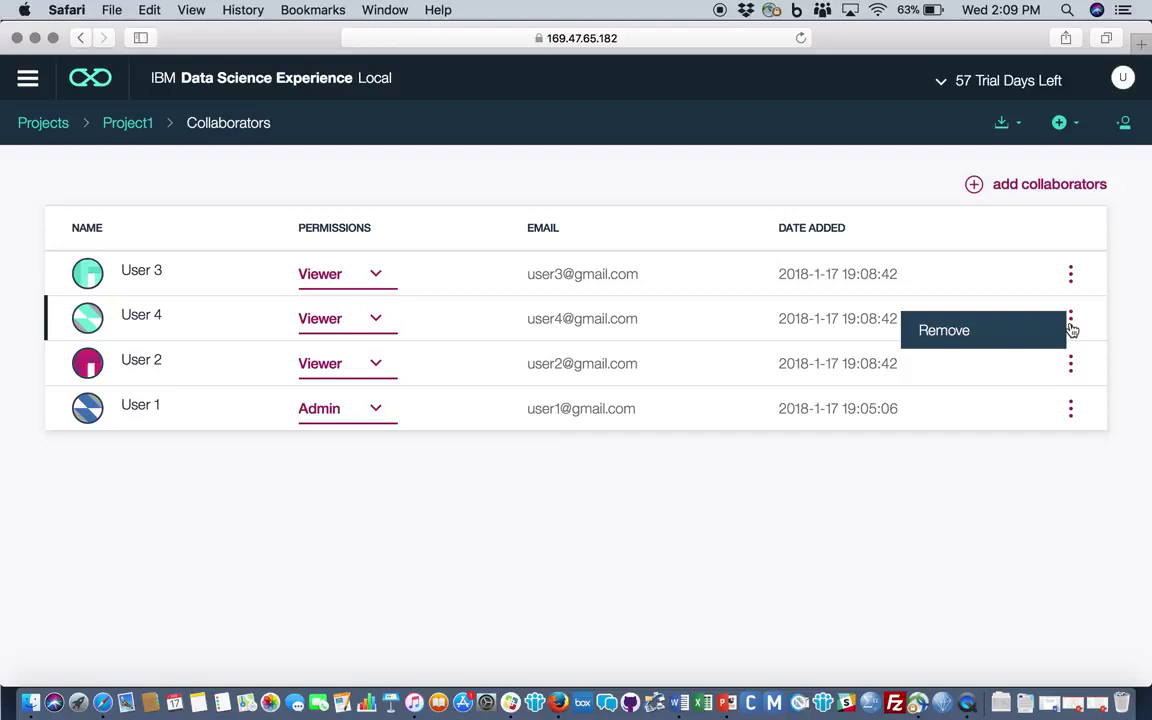
left_click(129, 127)
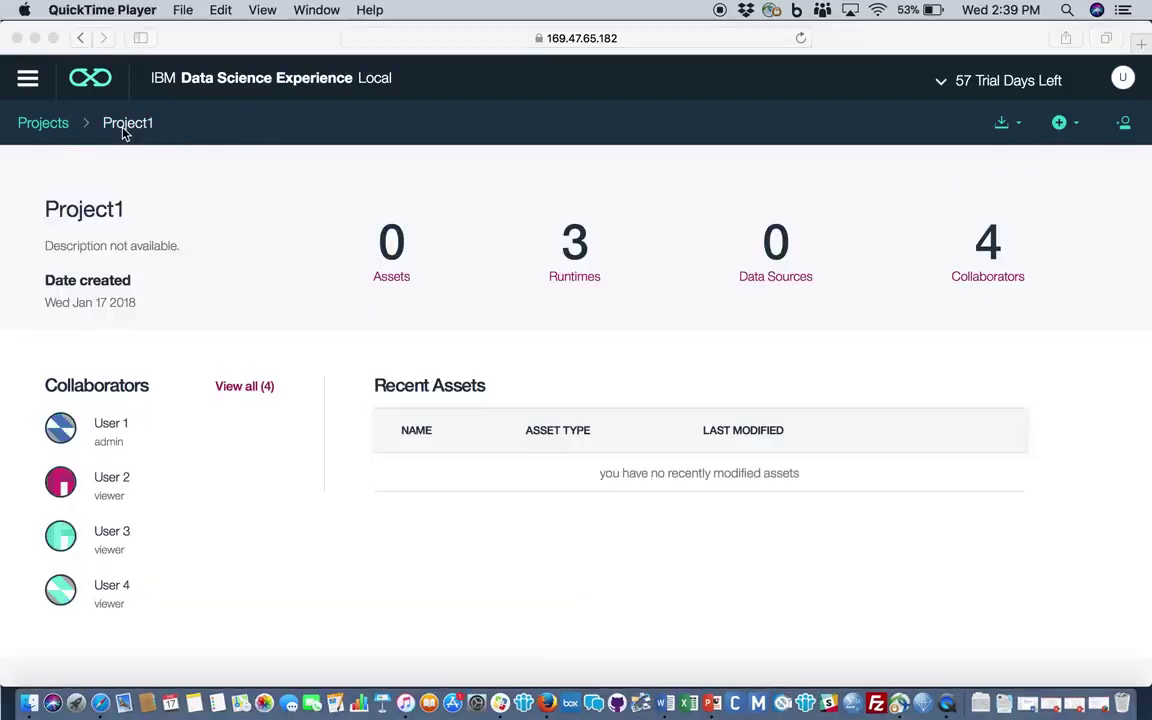
Step: Add customer_churn.csv from the Desktop folder to the project's assets as a local-file data set
left_click(388, 256)
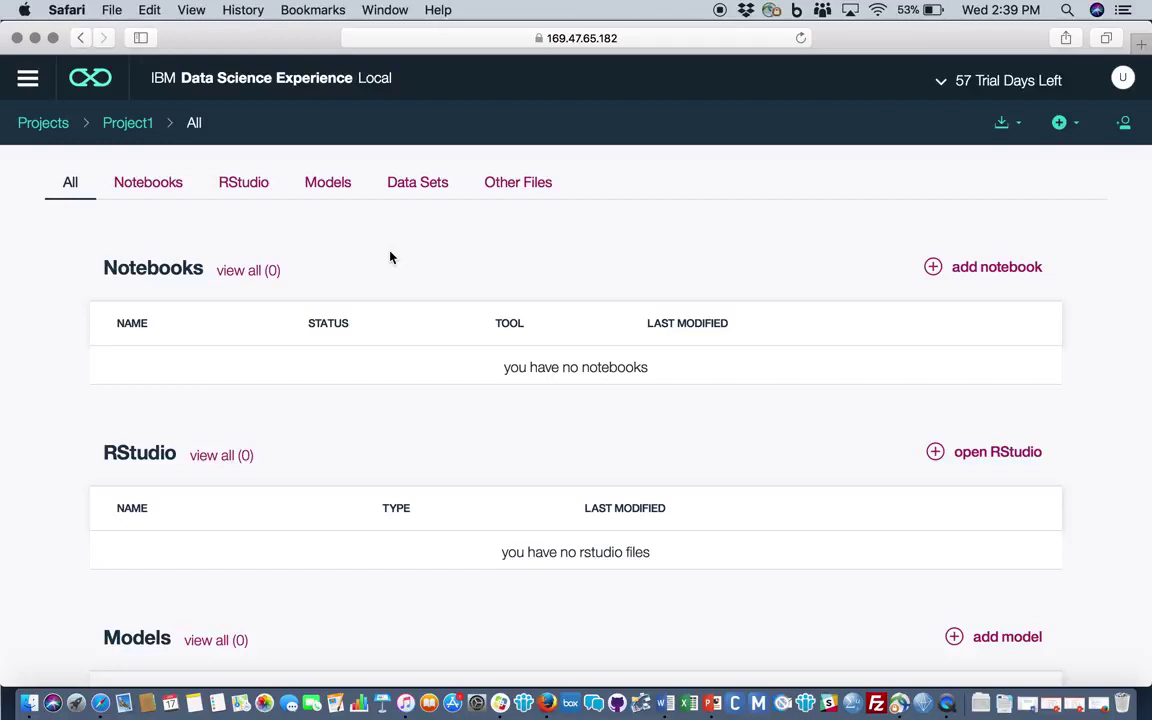
left_click(427, 196)
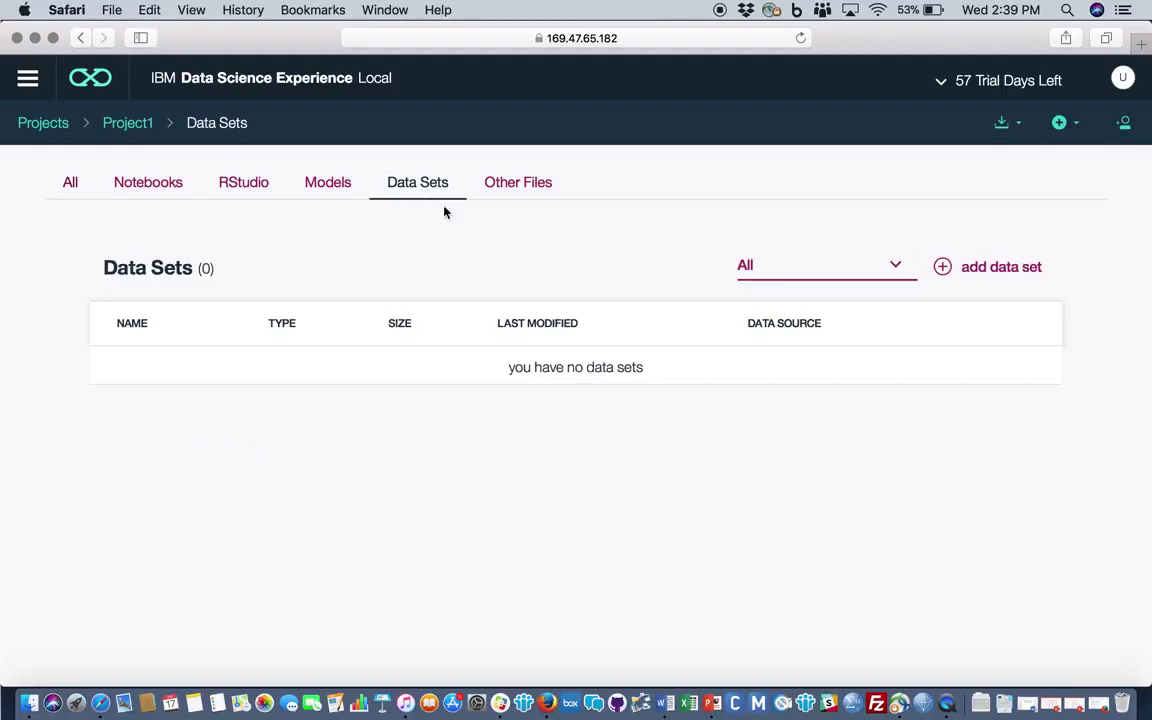
left_click(975, 272)
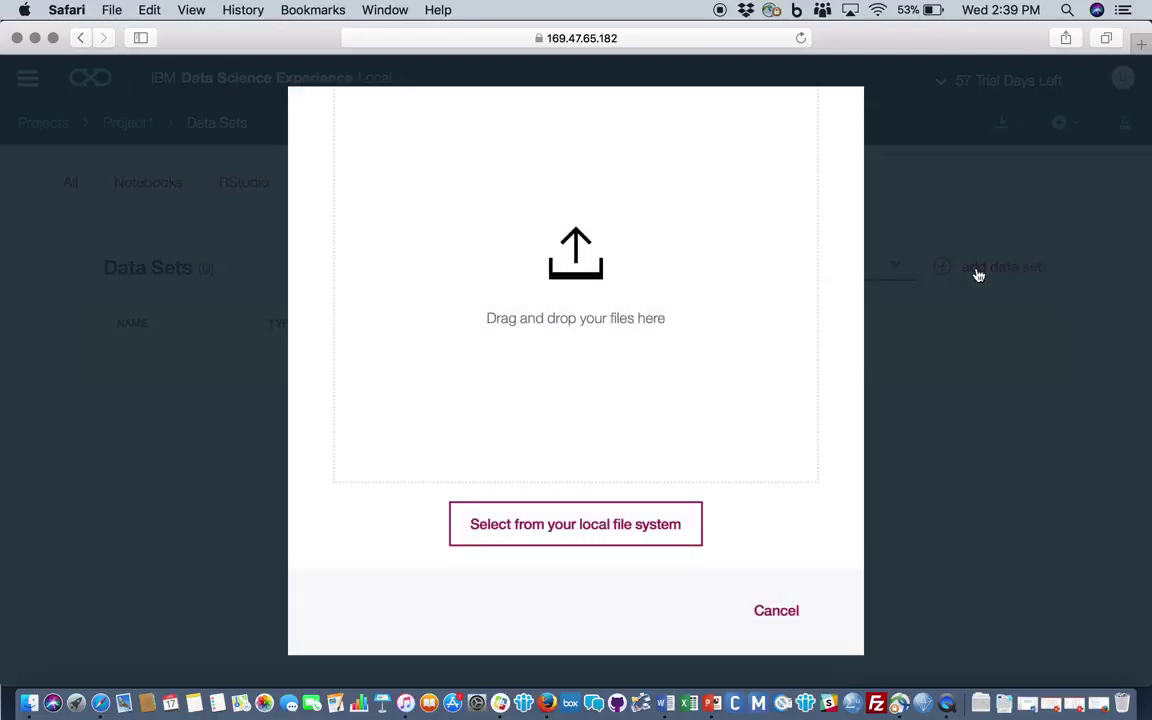
scroll(510, 263, "up", 3)
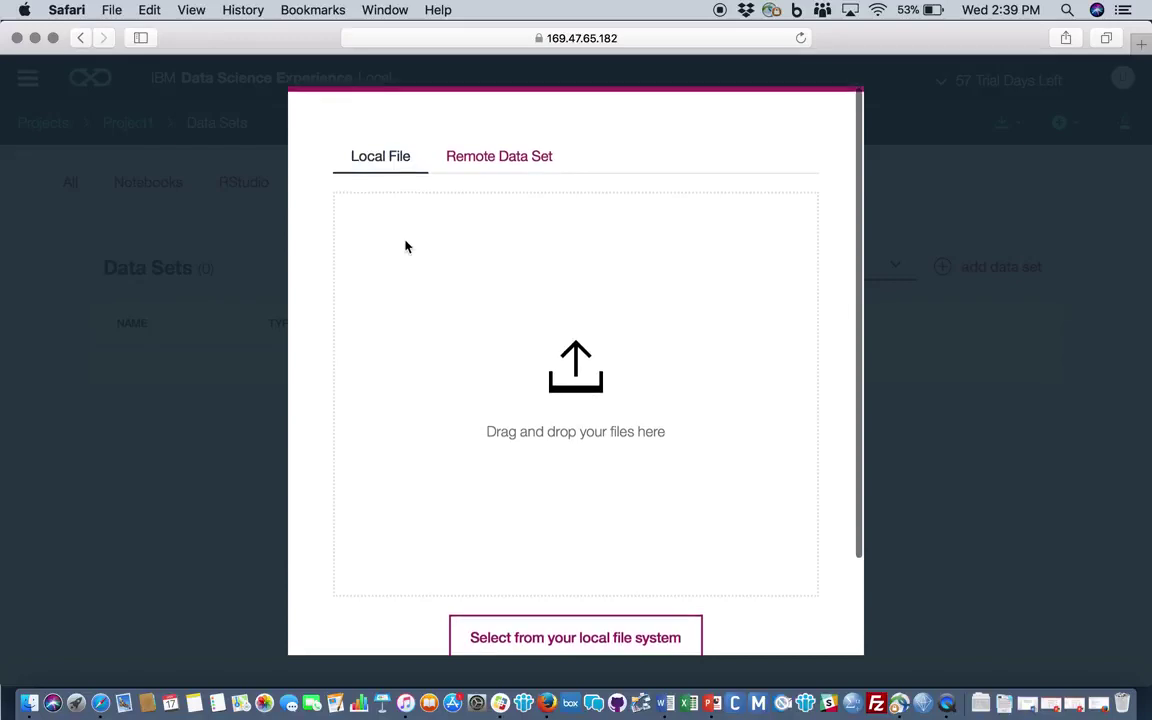
left_click(502, 169)
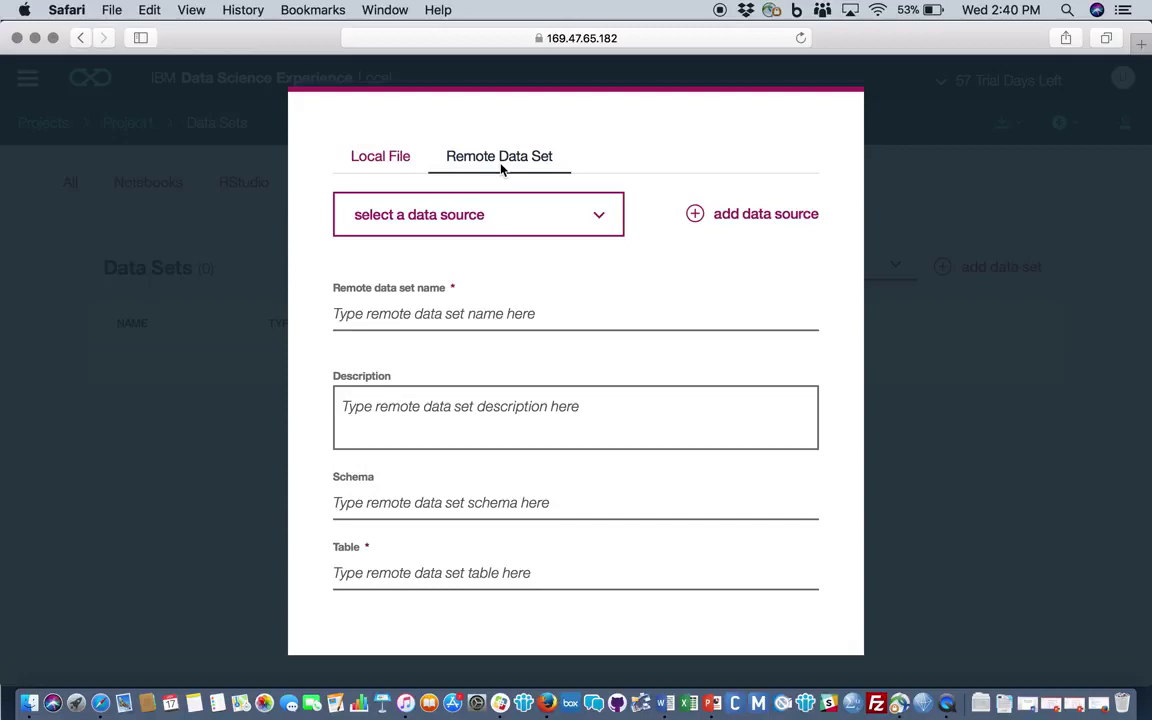
left_click(366, 162)
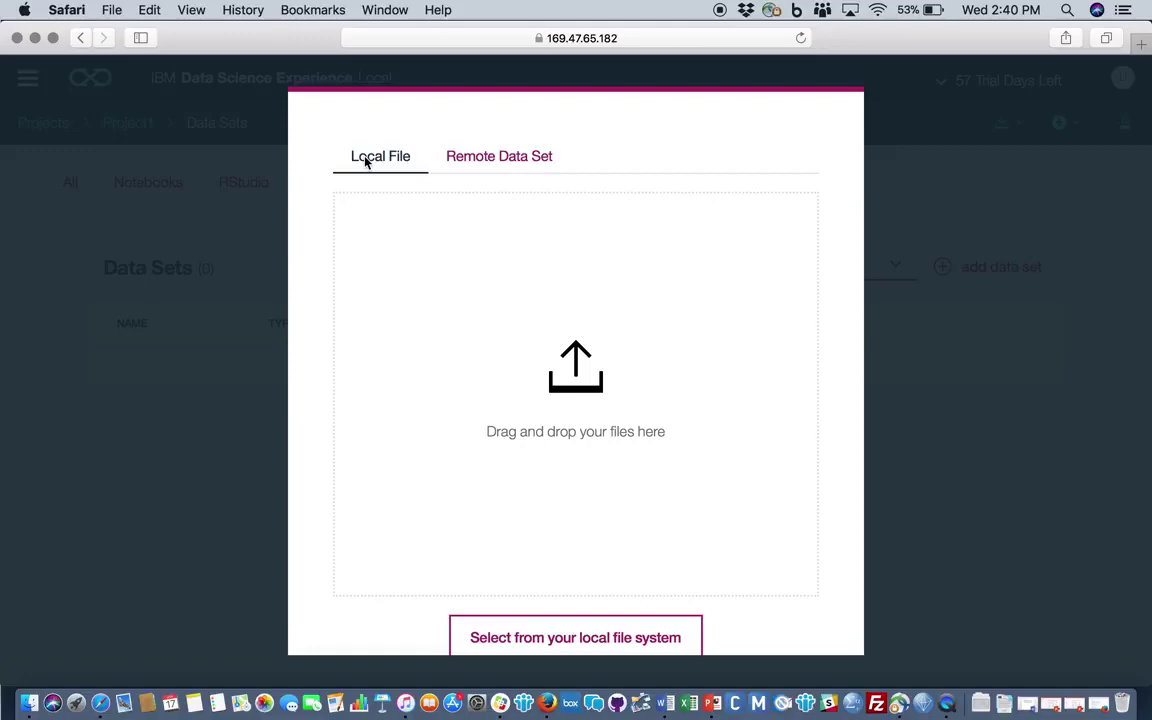
left_click(558, 640)
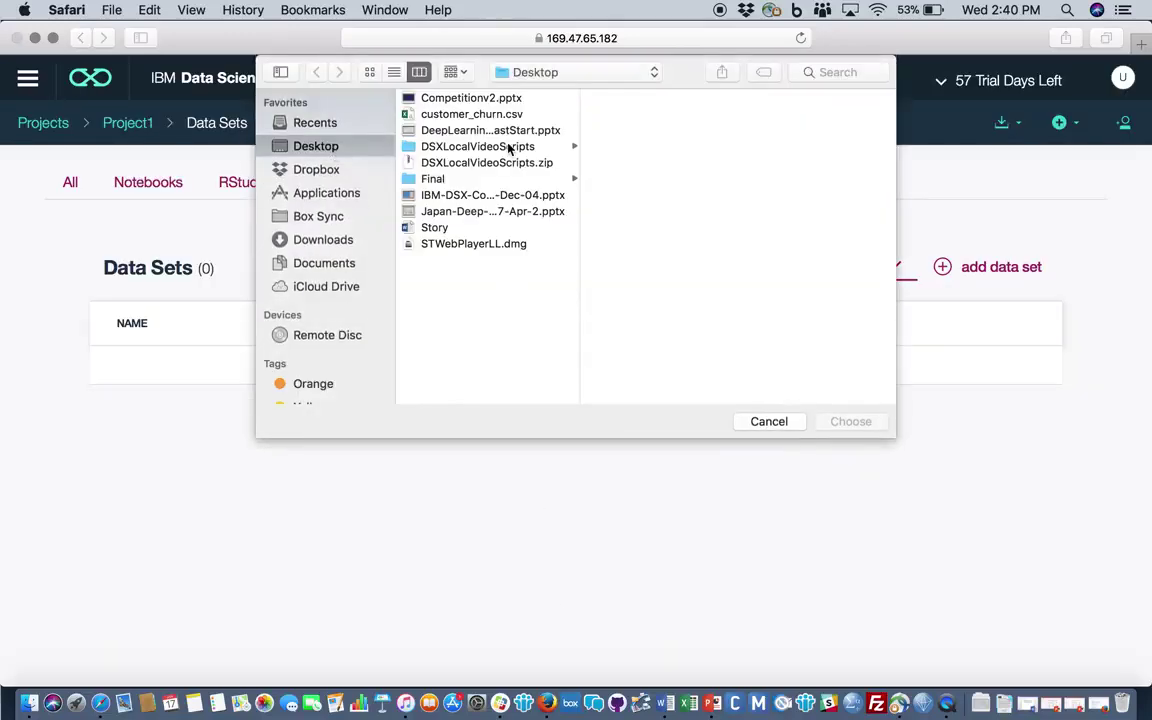
double_click(471, 114)
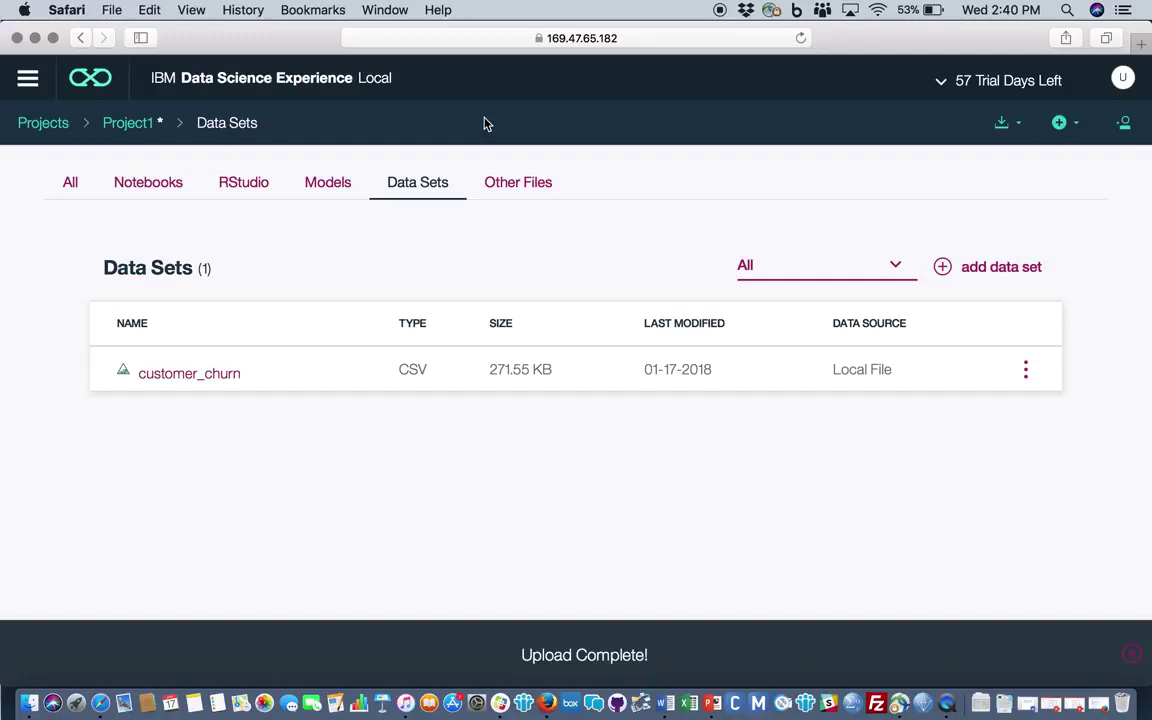
Step: Show the actions available for the customer_churn data set and go back to the Project1 overview
left_click(1025, 369)
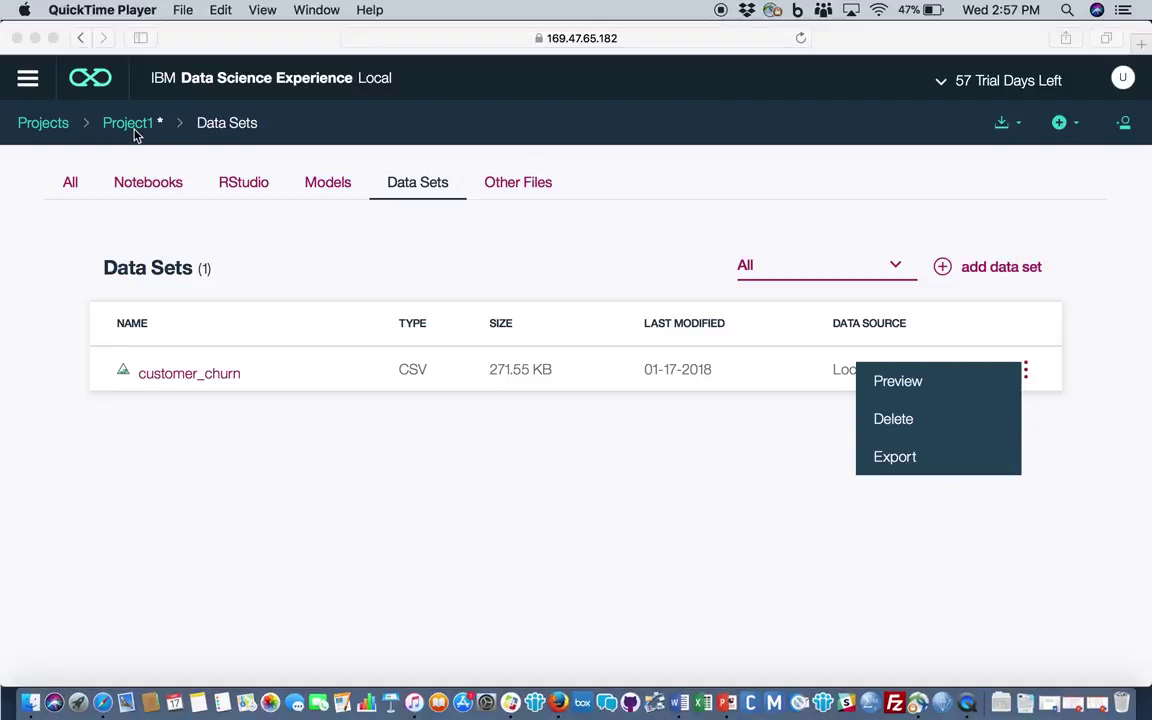
left_click(135, 128)
left_click(134, 127)
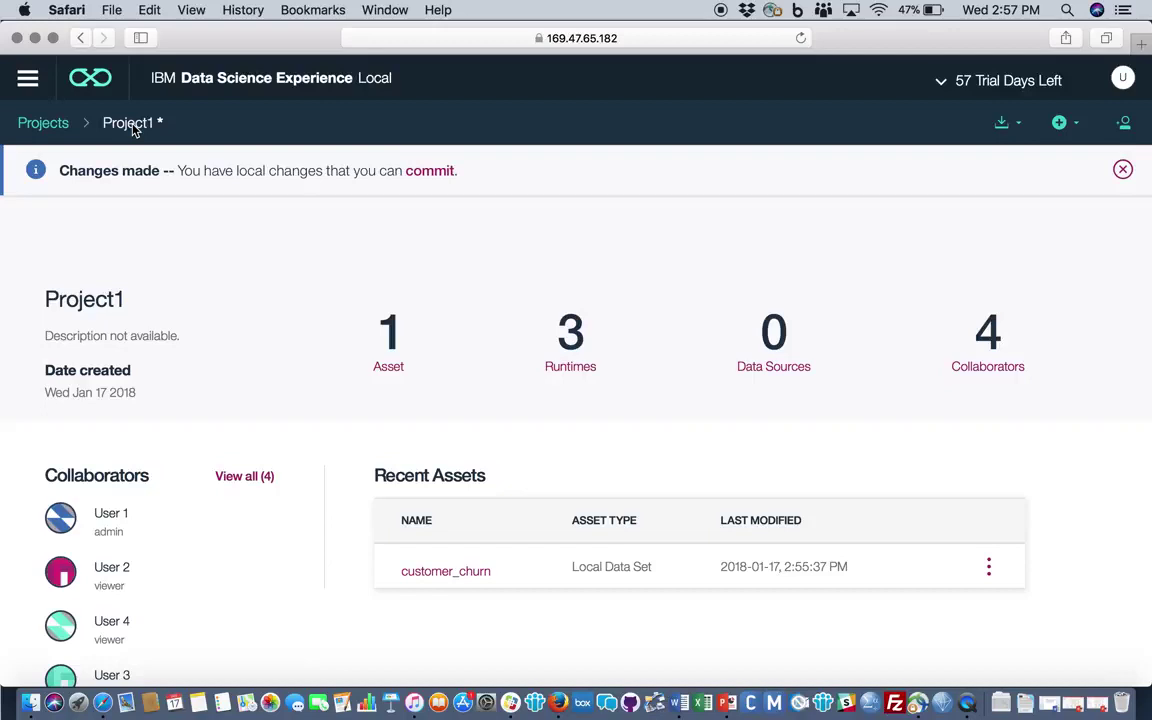
Step: Commit the project's local changes with the message "Added in a new dataset"
left_click(427, 180)
left_click(372, 380)
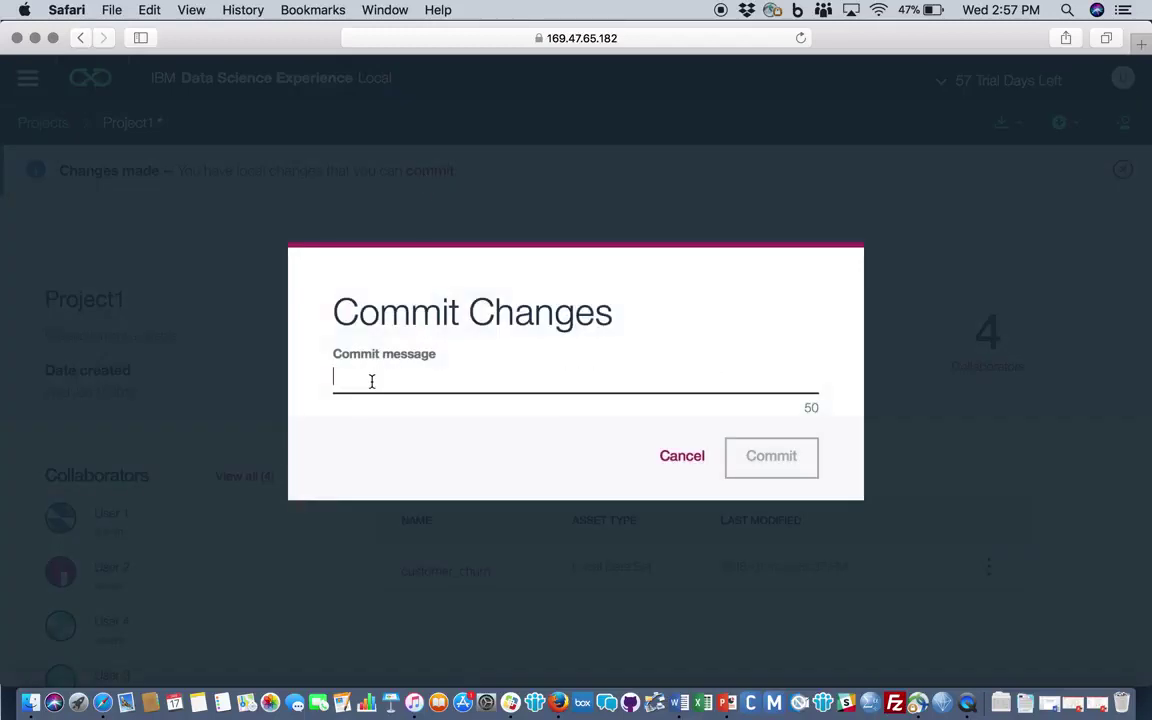
type("Added in ")
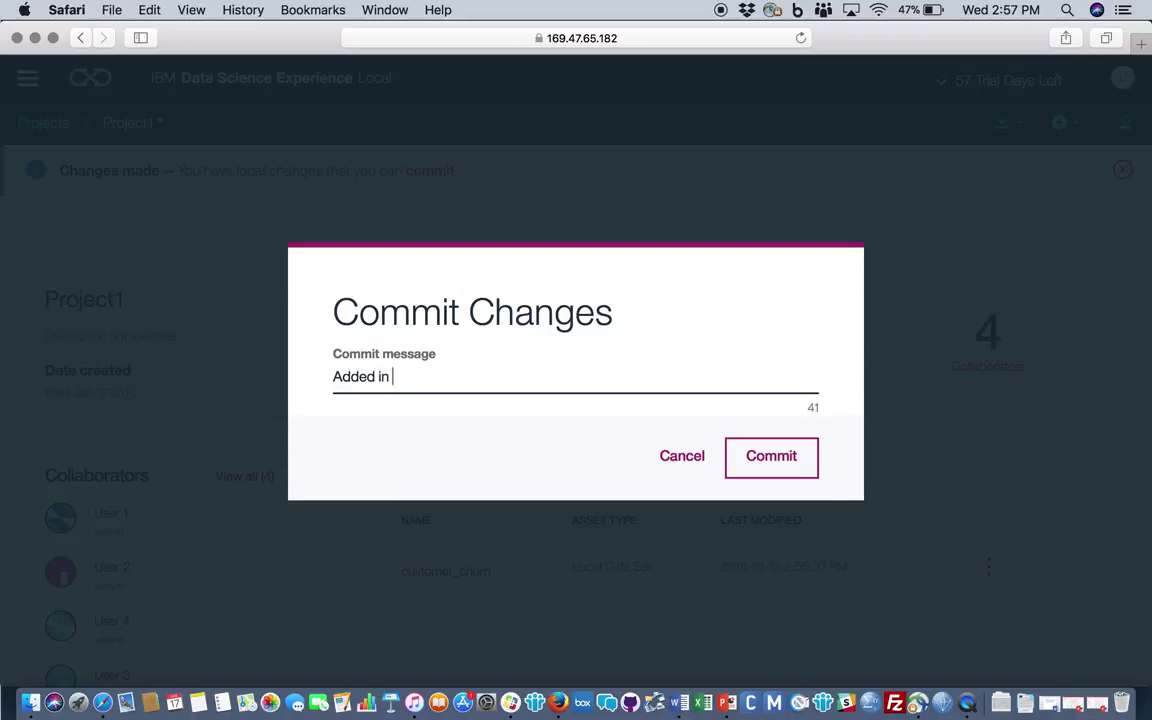
type("a new dataset")
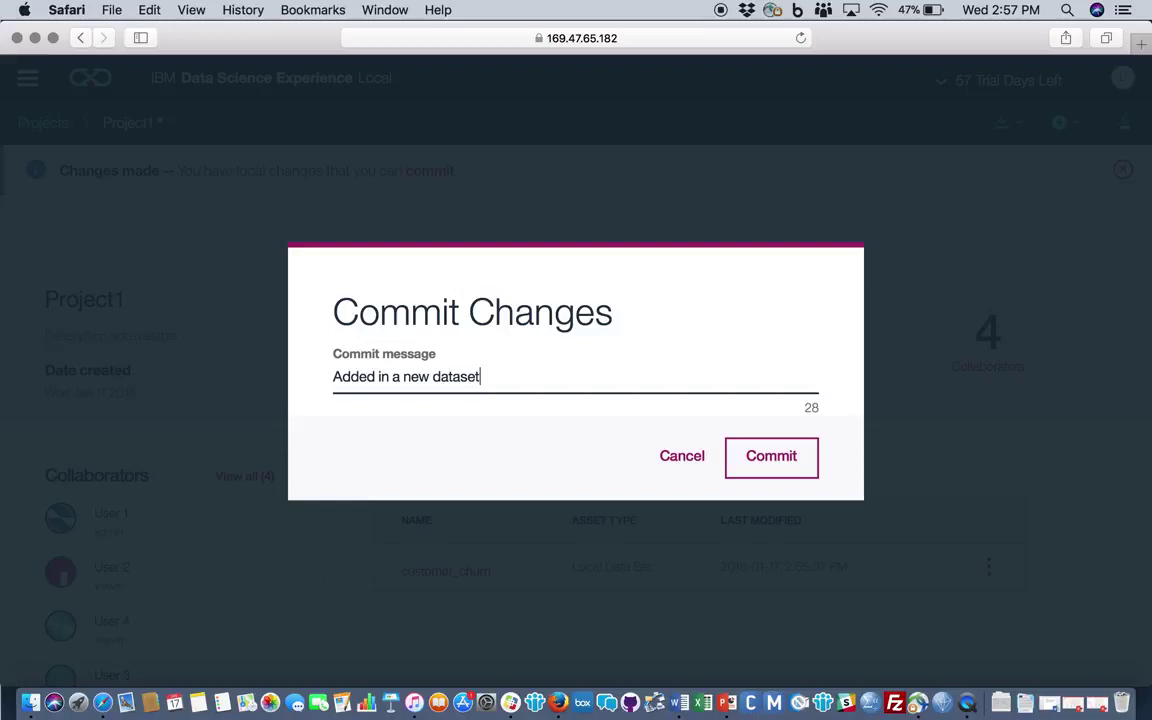
left_click(789, 459)
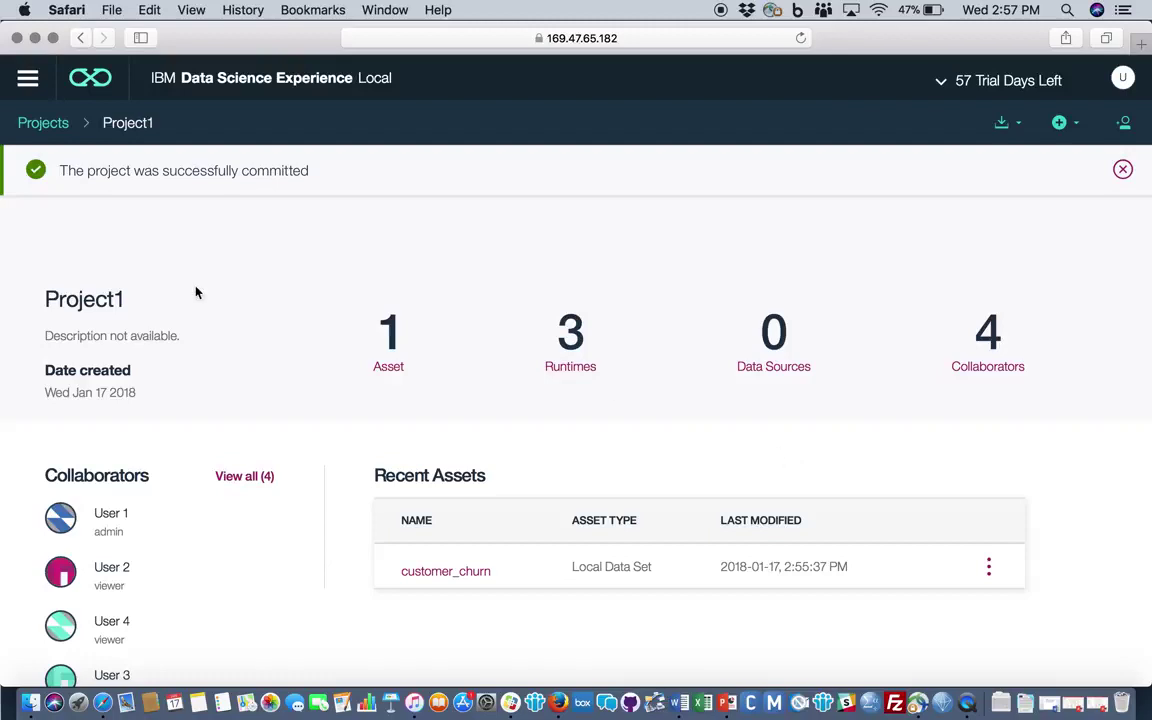
Step: Show the actions for Project1 in the project list, reopen the project and display its export format options
left_click(58, 128)
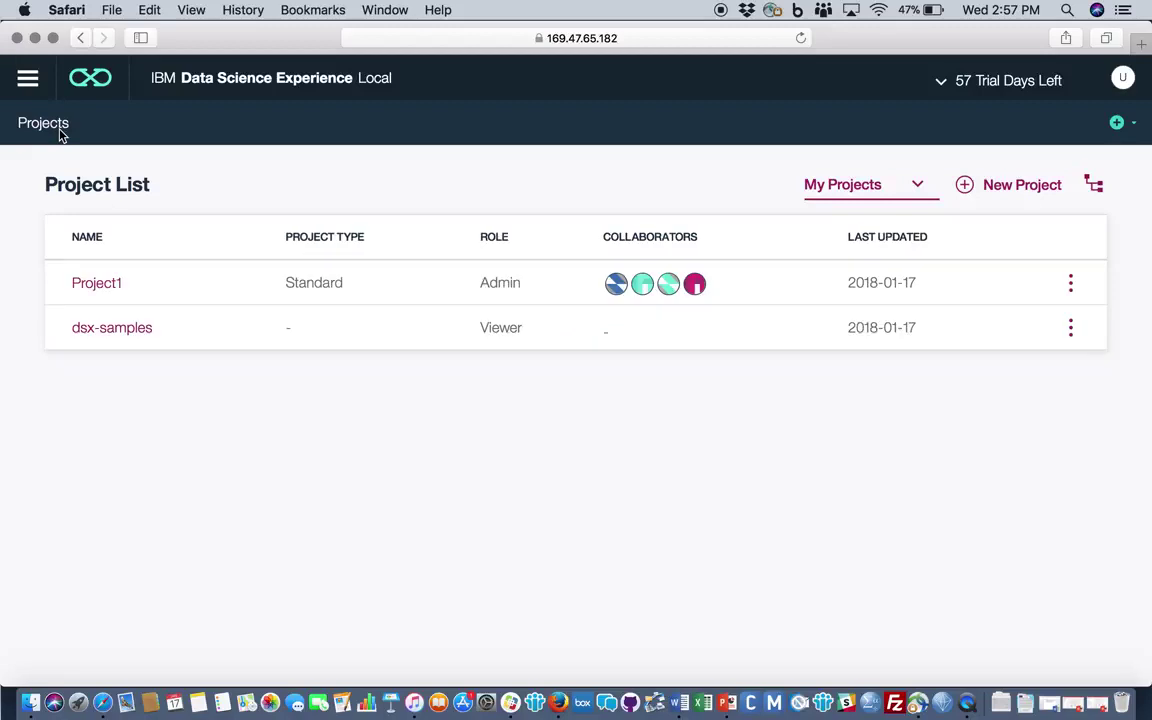
left_click(1069, 288)
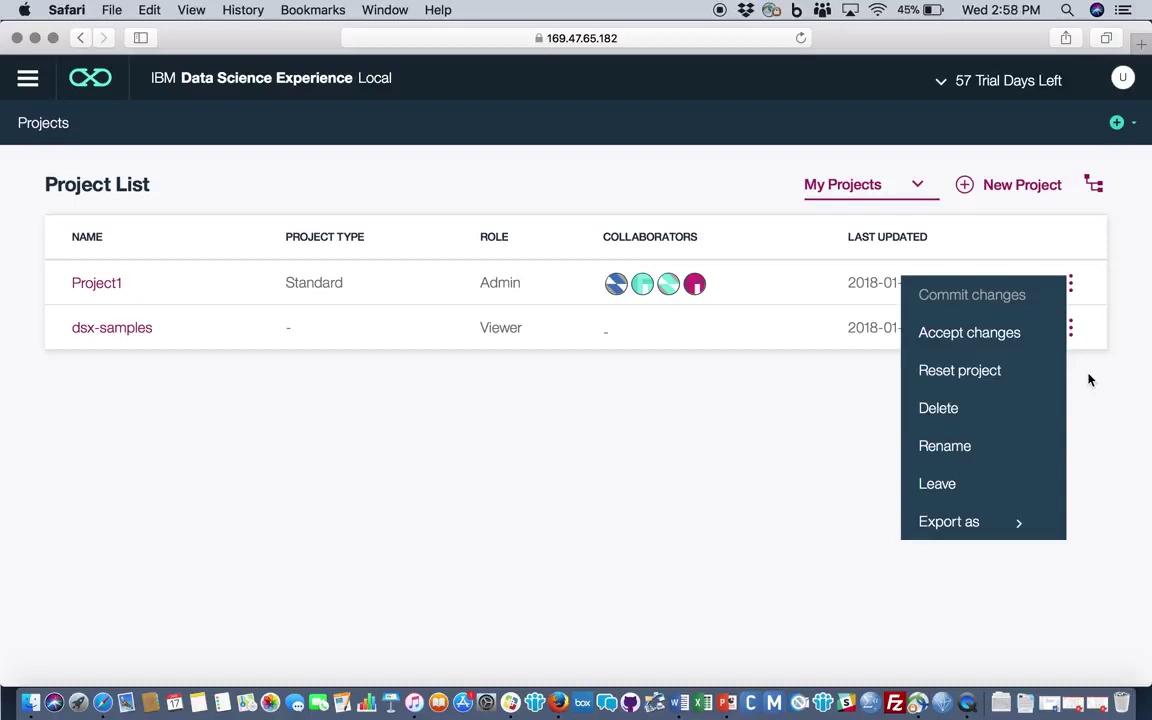
left_click(107, 289)
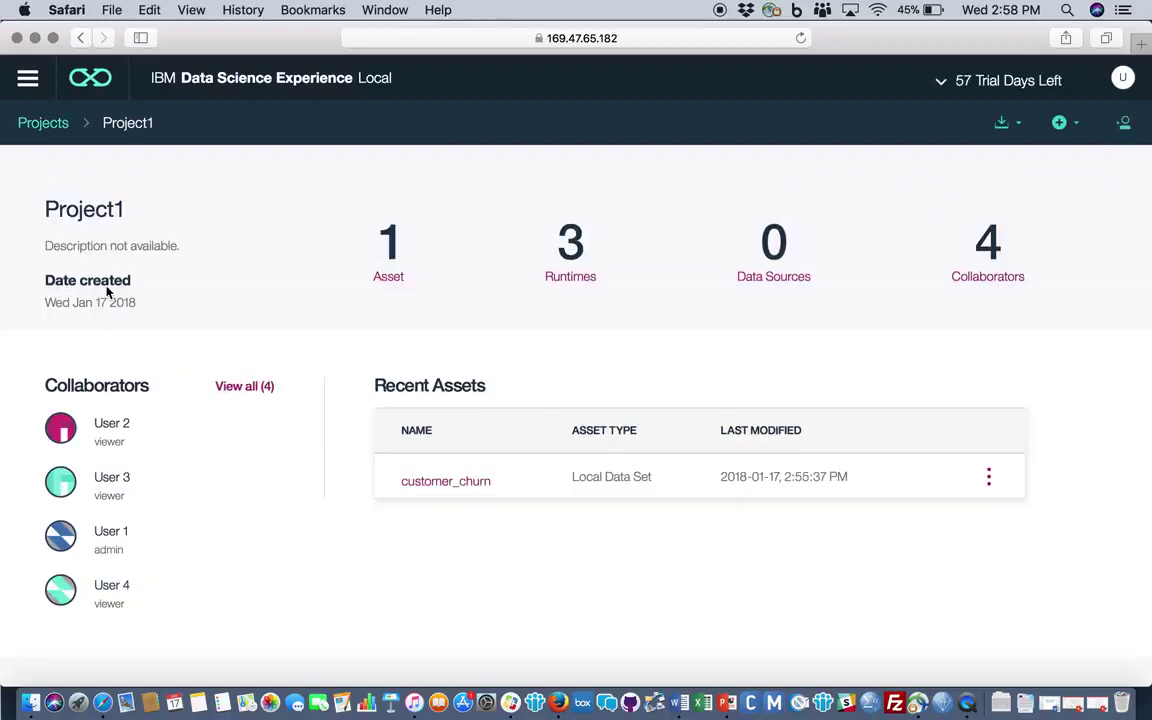
left_click(1027, 135)
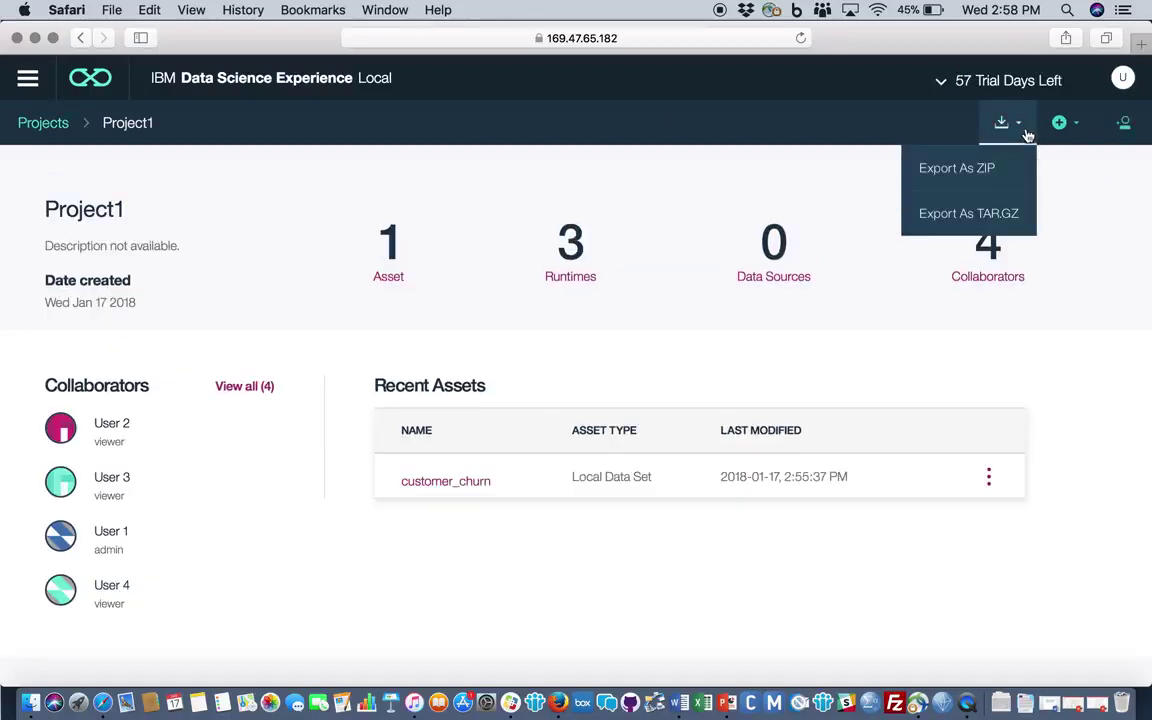